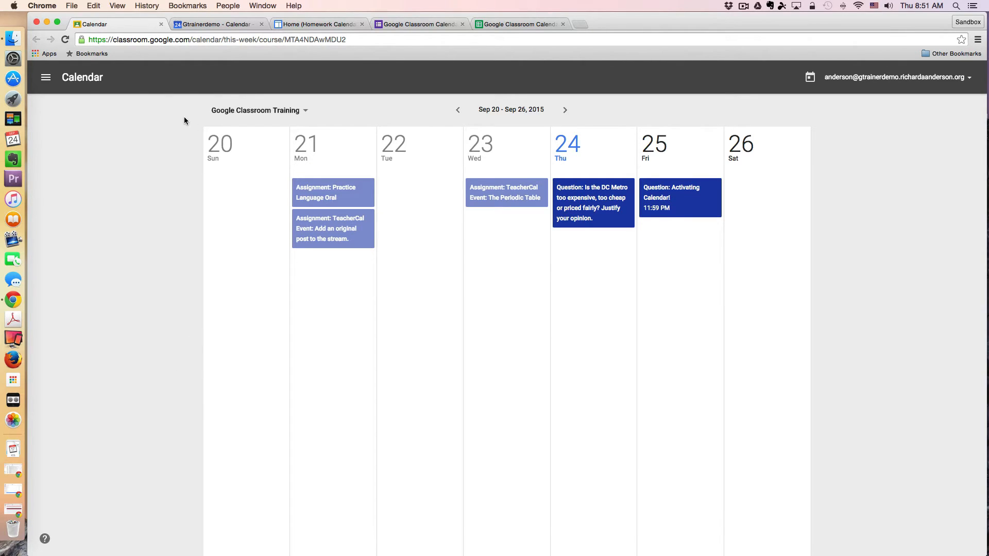
# Filter the homework calendar directory by Teacher 1 and grade level 7, view the linked Digital Media calendar, and return to the directory.
pyautogui.click(229, 24)
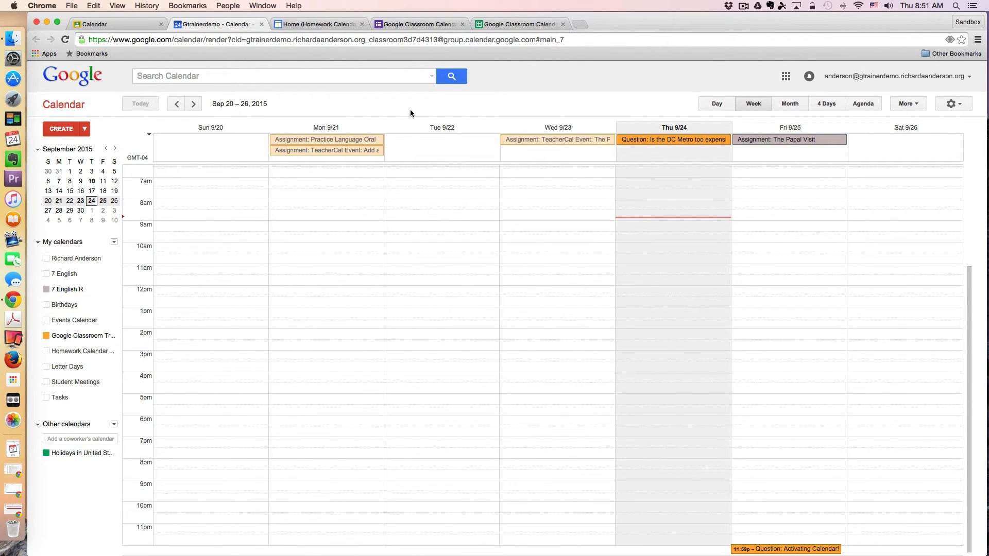
pyautogui.click(305, 25)
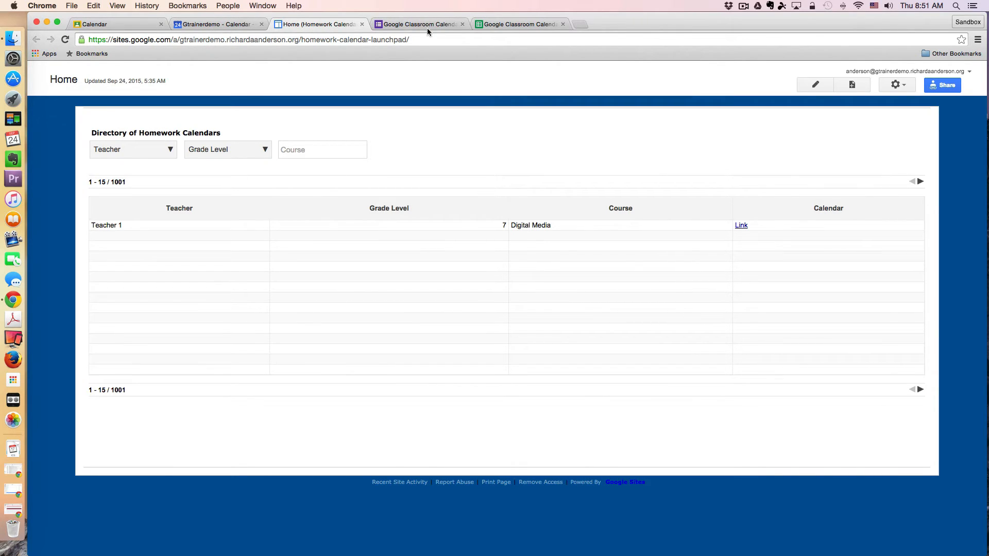
pyautogui.click(170, 151)
pyautogui.click(133, 172)
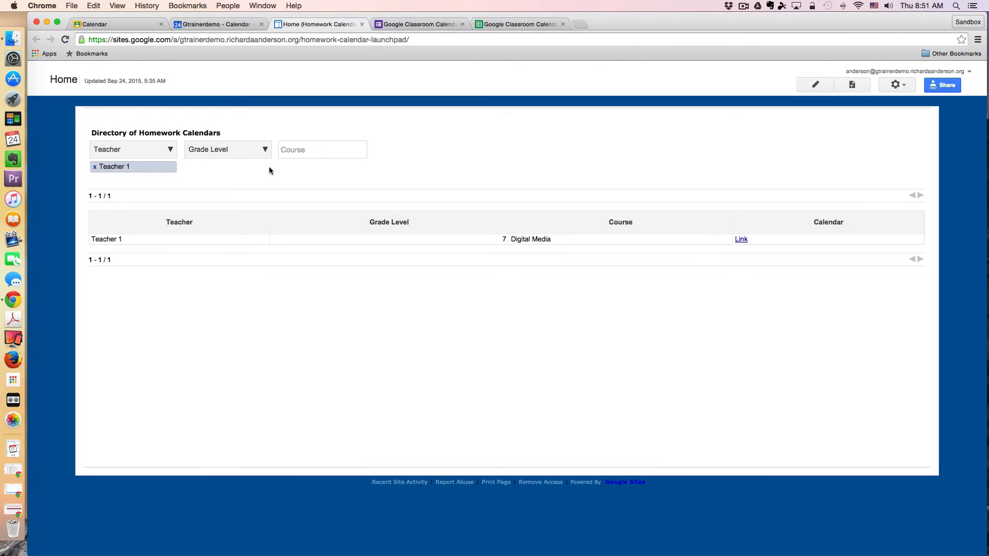
pyautogui.click(264, 150)
pyautogui.click(199, 169)
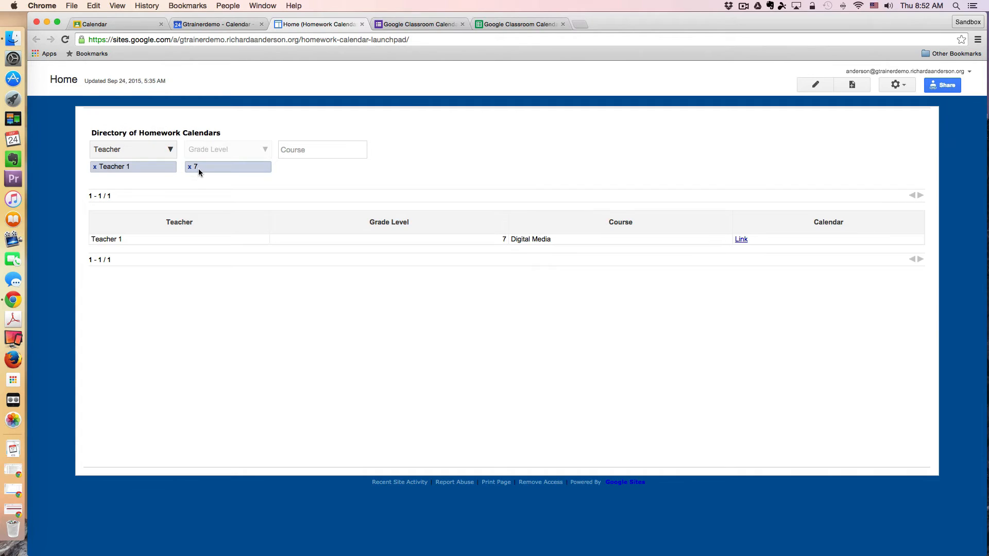
pyautogui.click(742, 240)
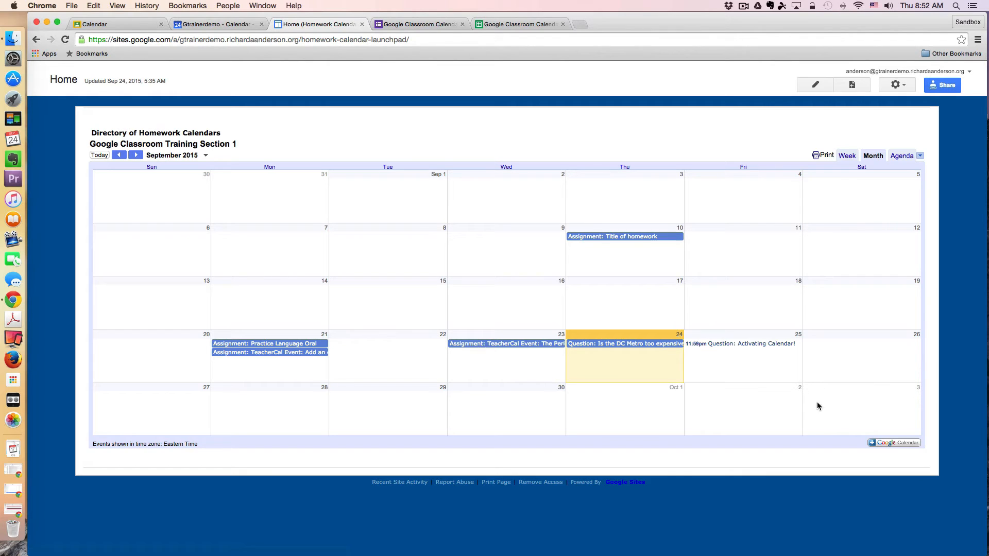
pyautogui.click(35, 40)
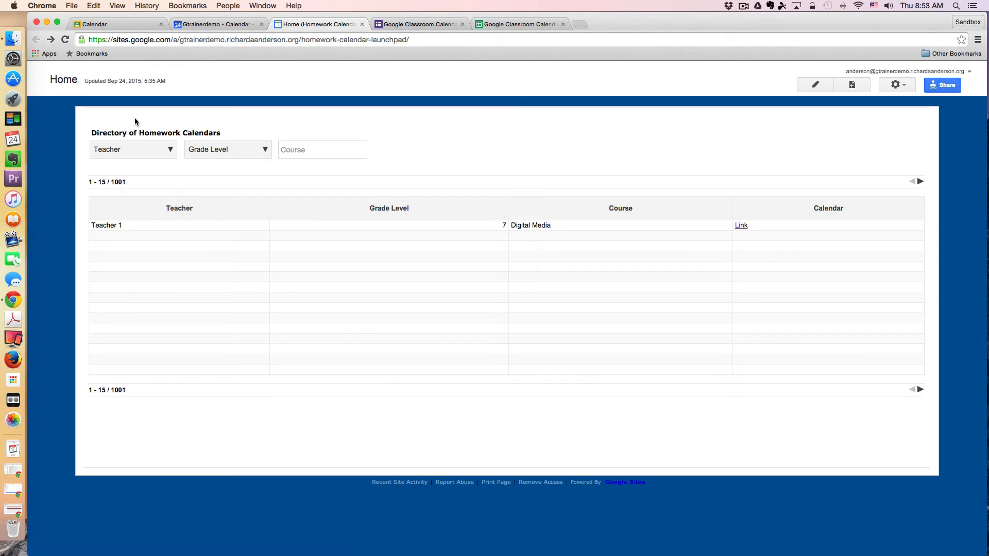
# In the Google Classroom Calendar Submission Form, set the teacher to Teacher 2 and the grade level to 8.
pyautogui.click(406, 22)
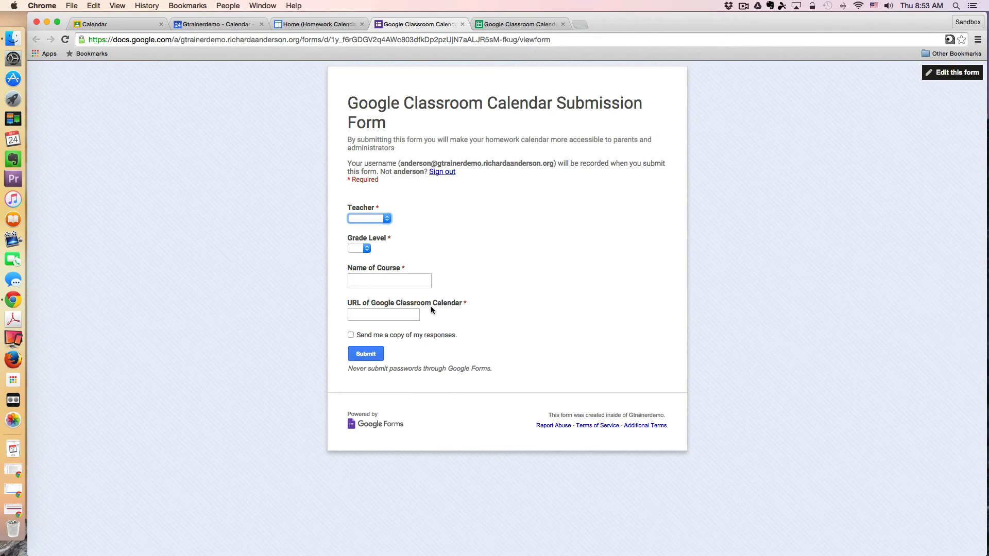
pyautogui.click(387, 219)
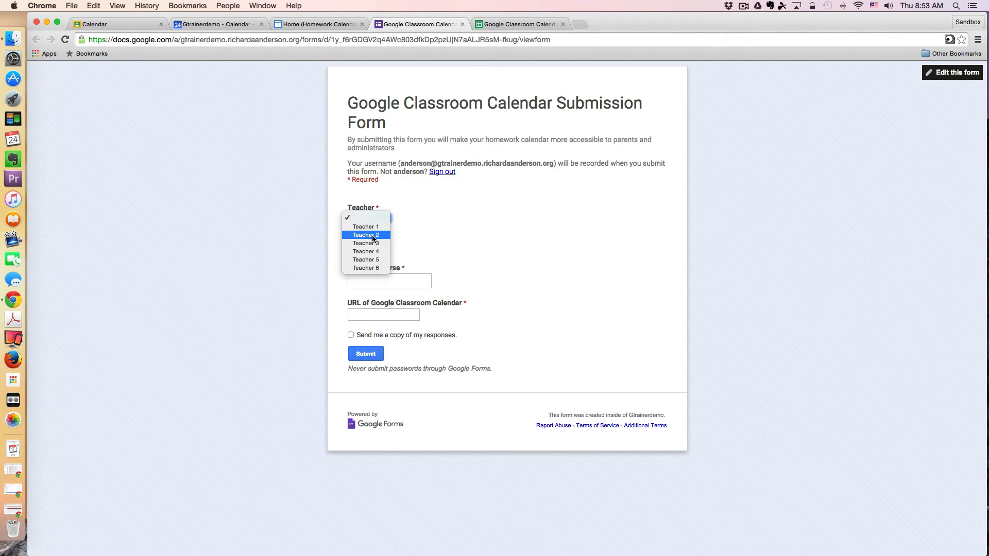
pyautogui.click(372, 235)
pyautogui.click(367, 248)
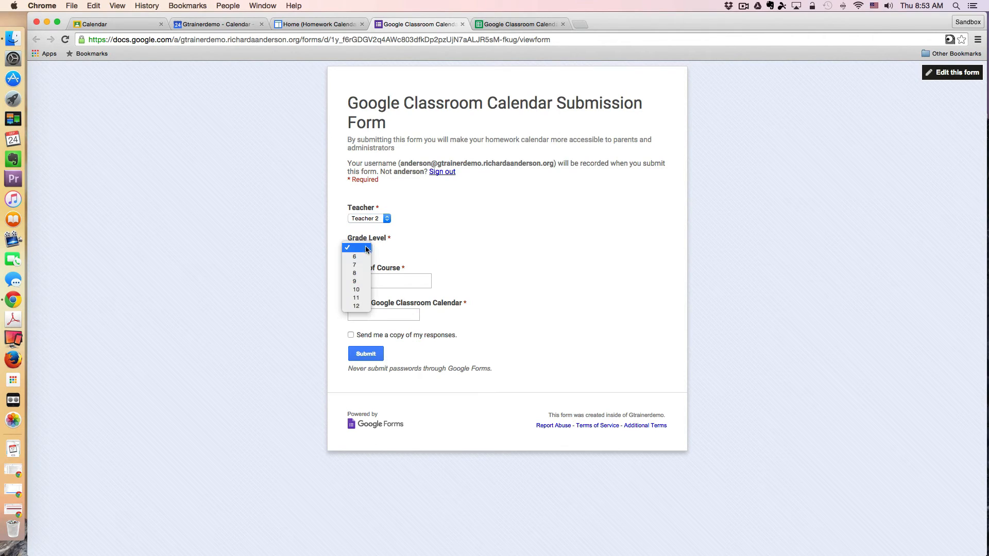
pyautogui.click(357, 273)
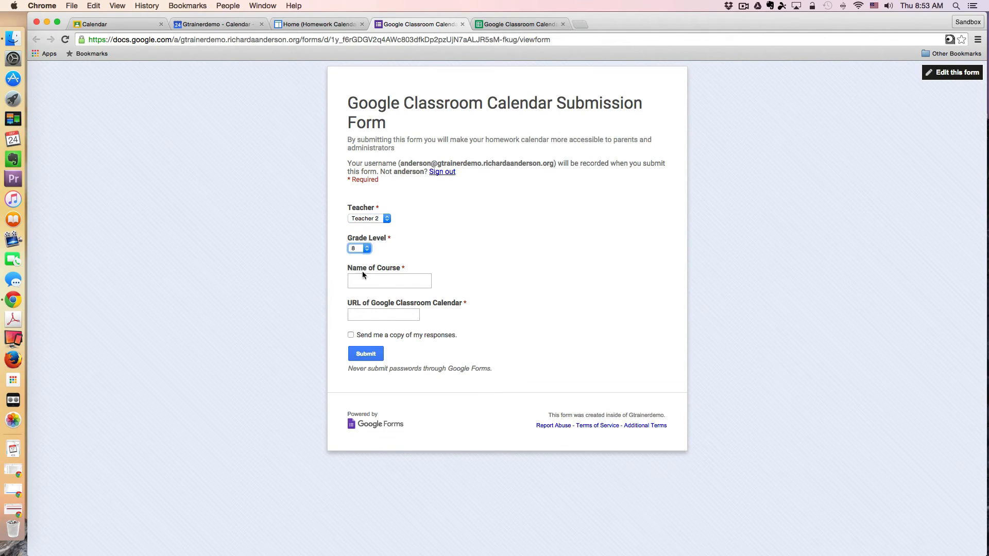
# Enter "Google is Great" as the name of the course in the submission form.
pyautogui.click(378, 285)
pyautogui.write('Googl')
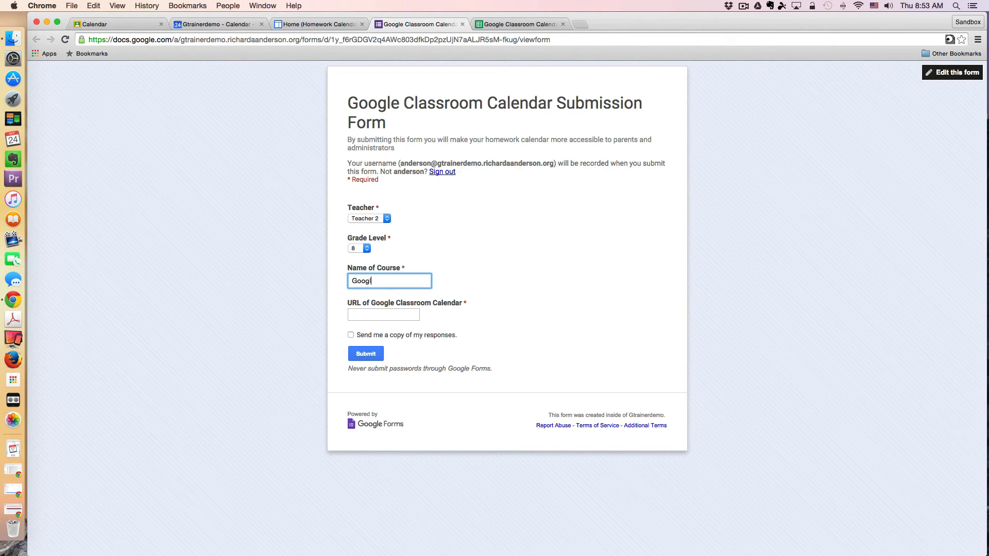
pyautogui.write('e is Great')
pyautogui.click(376, 314)
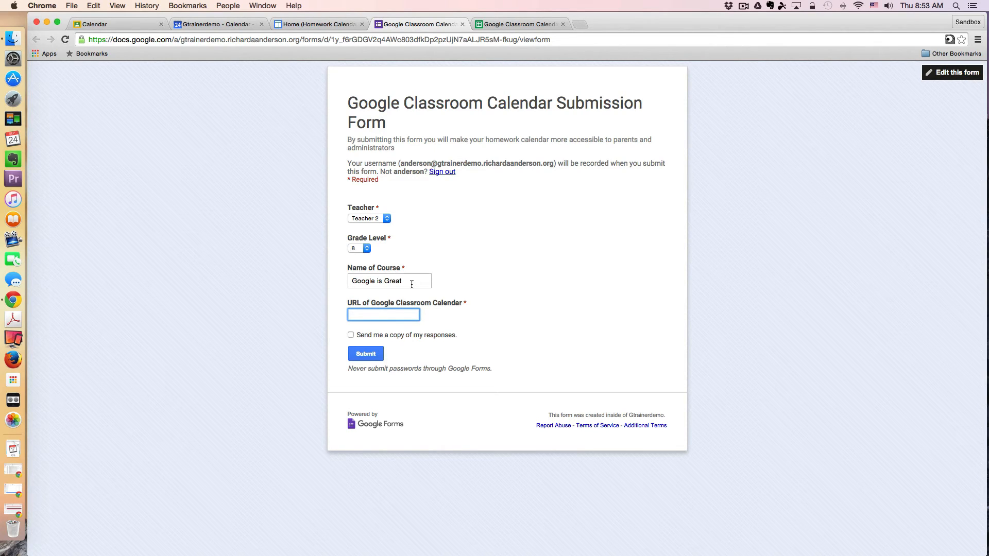
# Replace the course name in the submission form with "7 English R".
pyautogui.moveTo(412, 284); pyautogui.dragTo(341, 278)
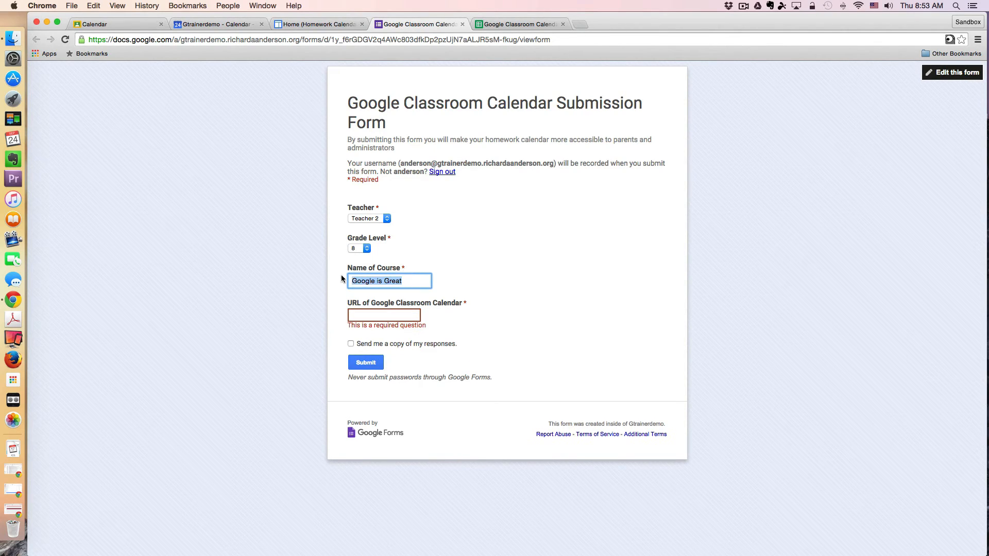
pyautogui.write('7 Engl')
pyautogui.press('BackSpace')
pyautogui.press('BackSpace')
pyautogui.press('BackSpace')
pyautogui.press('BackSpace')
pyautogui.write('English R')
pyautogui.click(477, 315)
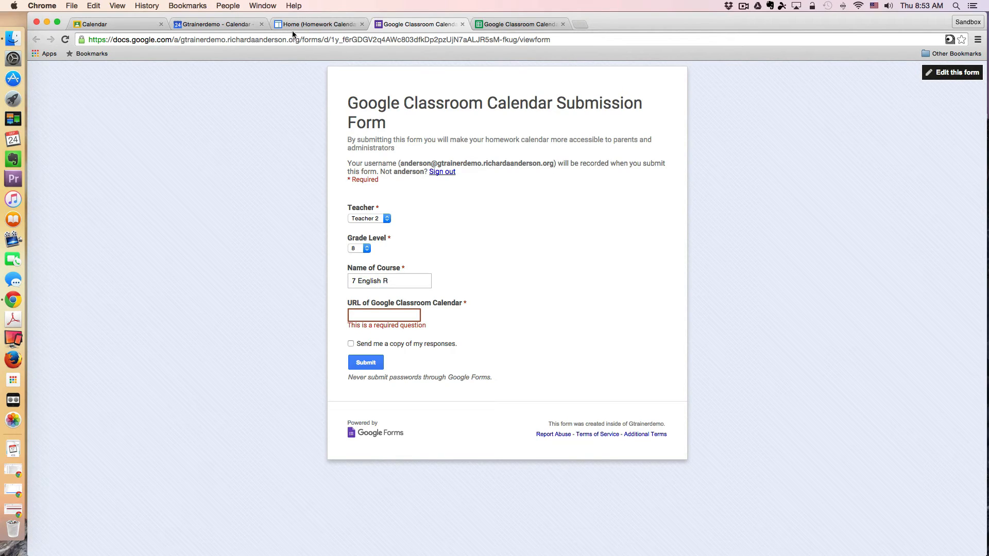
# Copy the HTML calendar address link of the 7 English R calendar from its settings in Google Calendar.
pyautogui.click(314, 20)
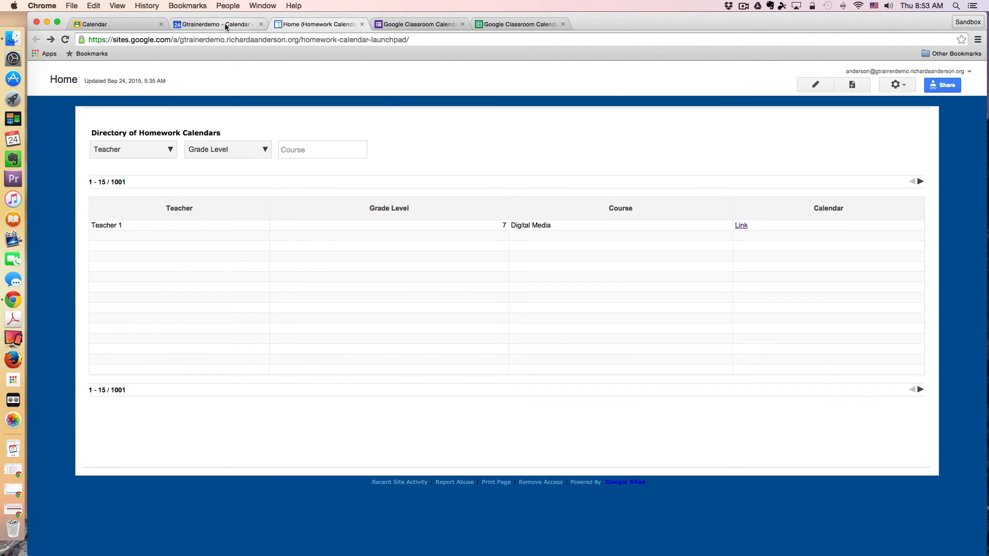
pyautogui.click(224, 24)
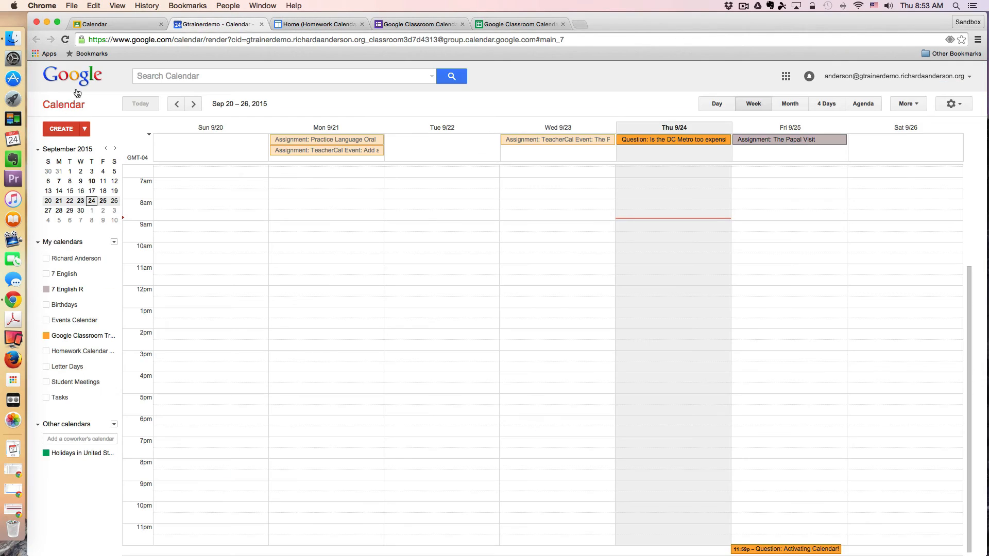
pyautogui.click(114, 290)
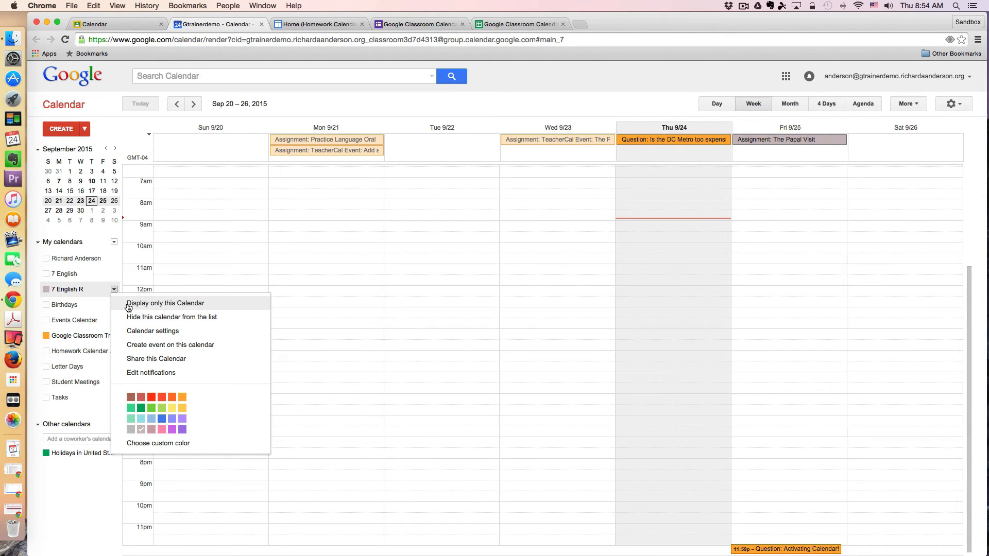
pyautogui.click(170, 337)
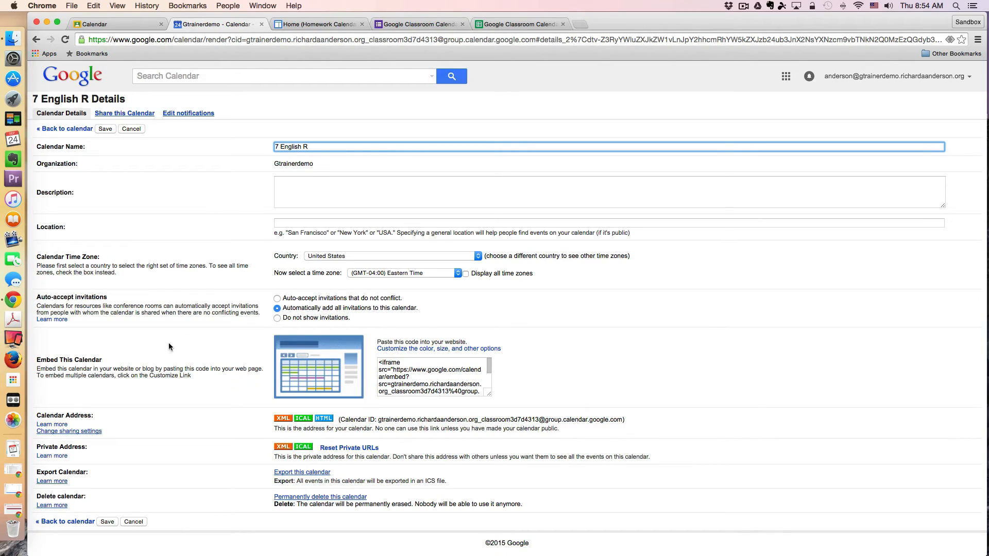
pyautogui.rightClick(328, 421)
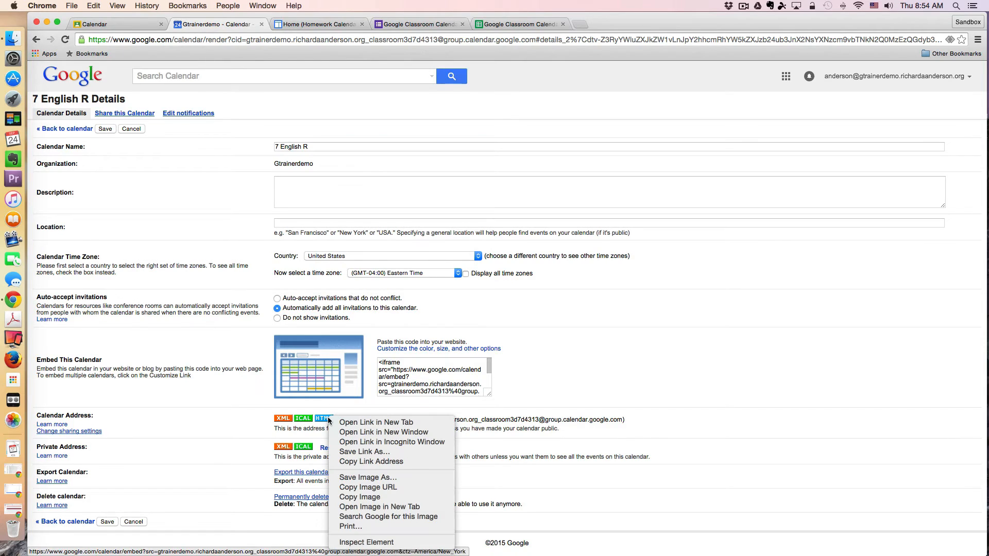
pyautogui.click(359, 462)
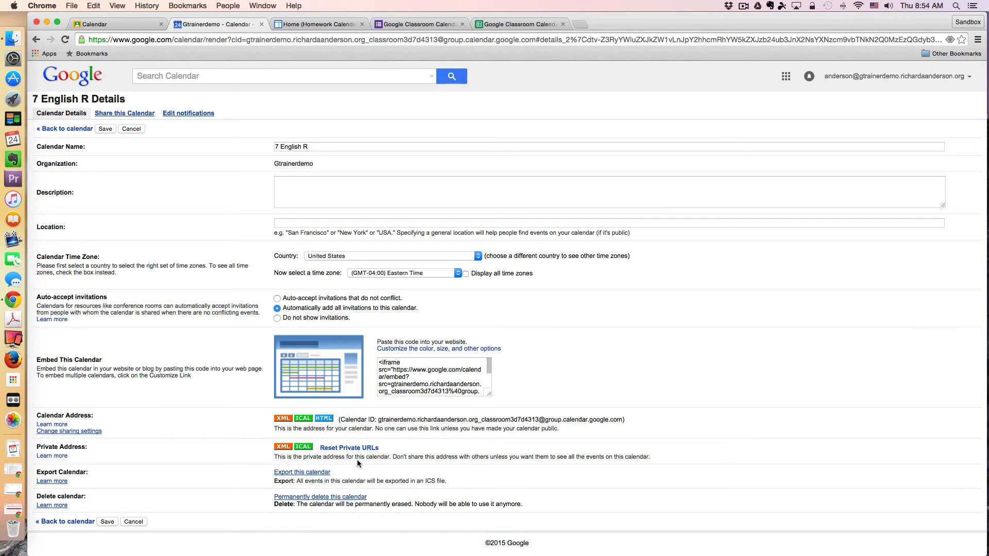
# Paste the copied link as the URL of the Google Classroom calendar in the submission form and submit it.
pyautogui.click(433, 24)
pyautogui.click(374, 316)
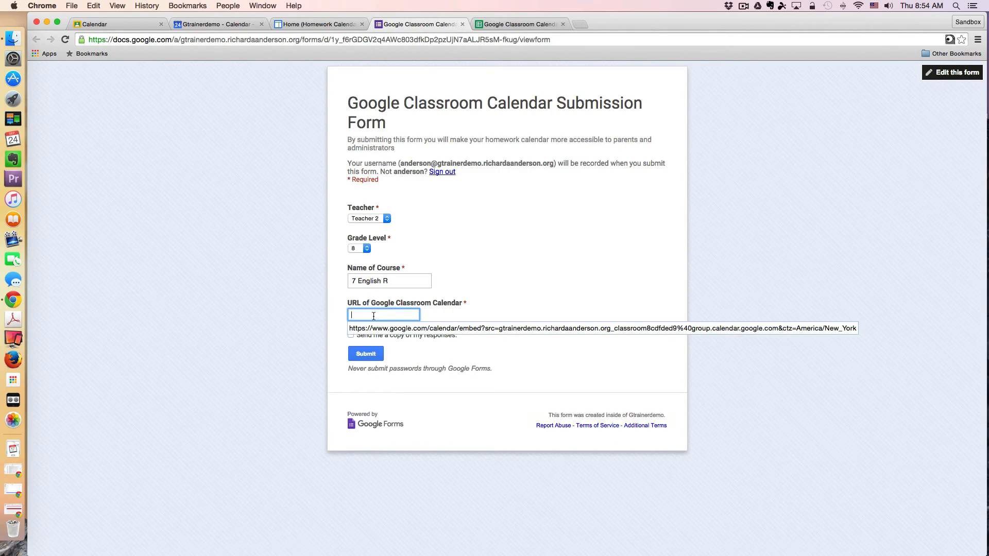
pyautogui.press('super+v')
pyautogui.click(497, 356)
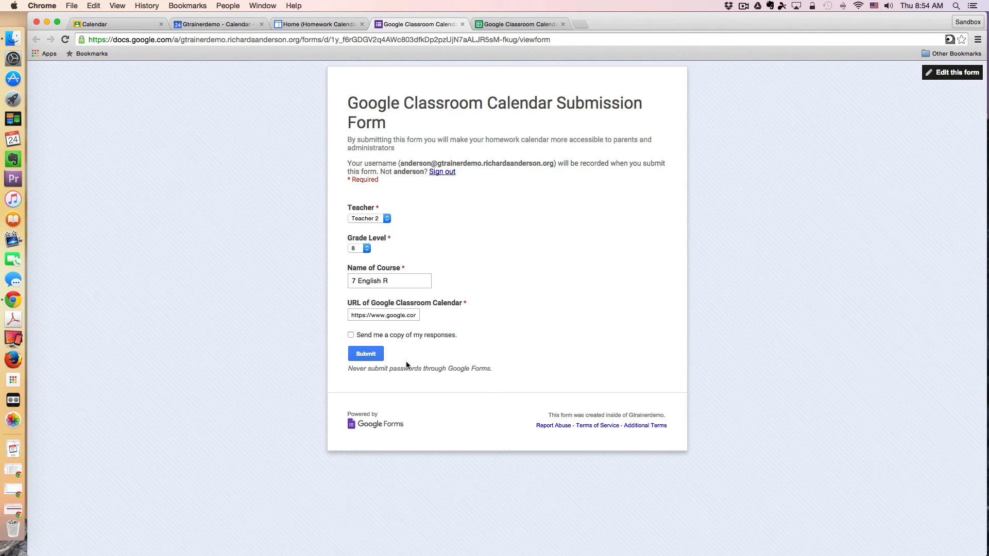
pyautogui.click(366, 355)
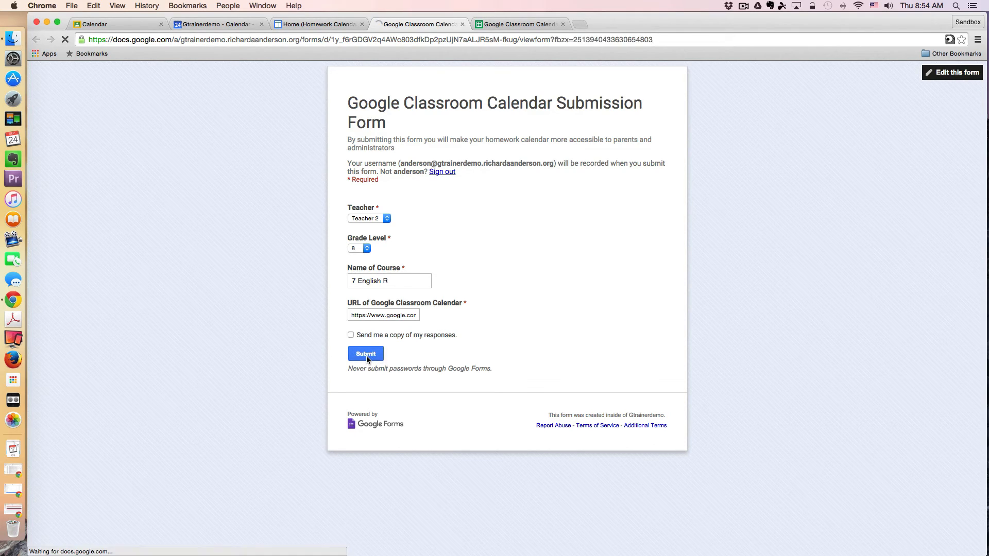
# Examine the new response's calendar link formula and copy-down status in the responses spreadsheet, along with the AwesomeTable sheet.
pyautogui.click(533, 26)
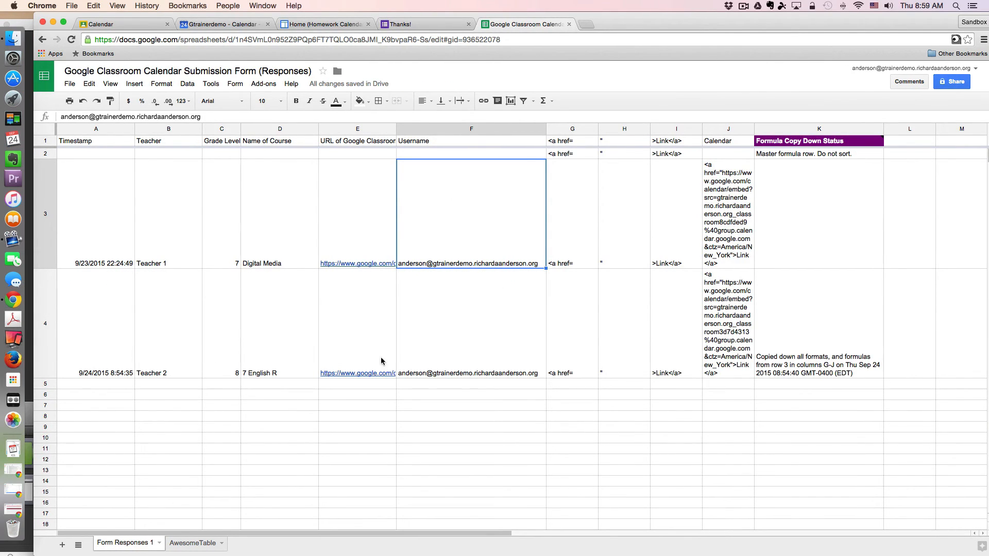
pyautogui.moveTo(823, 133)
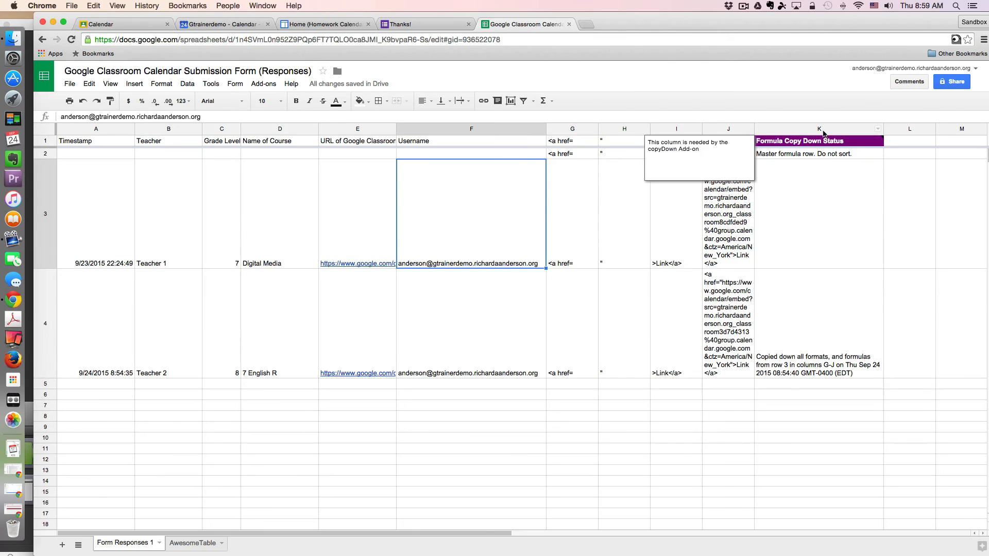
pyautogui.click(730, 323)
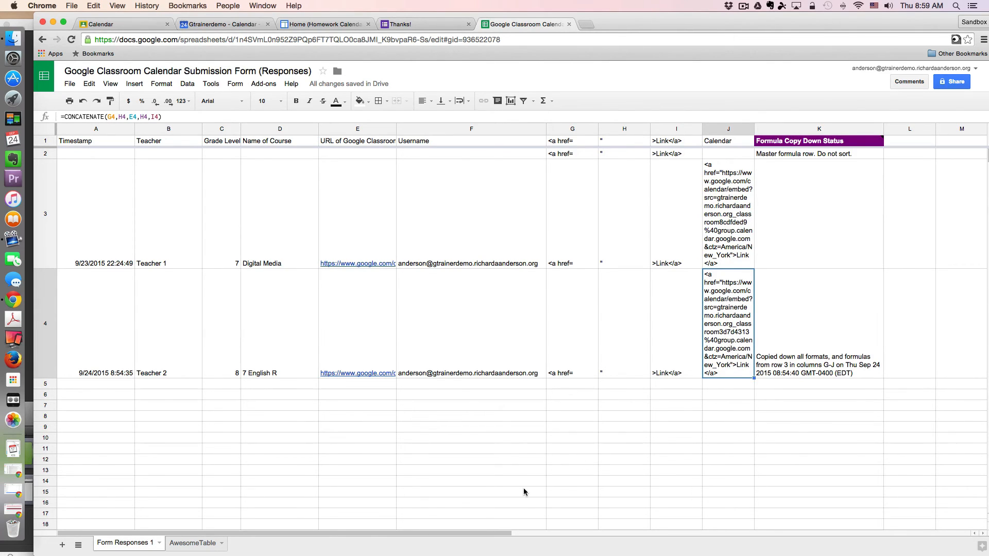
pyautogui.click(197, 545)
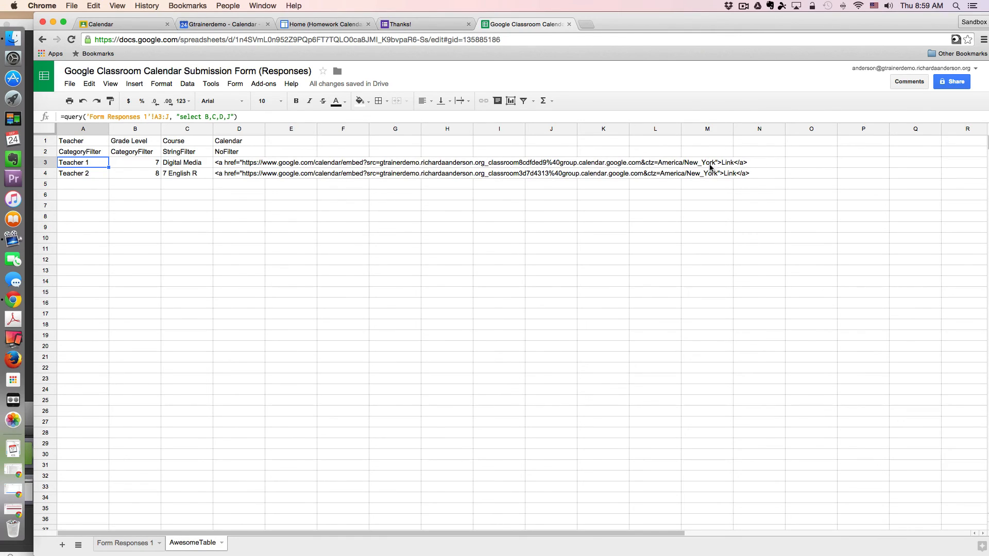
pyautogui.click(135, 544)
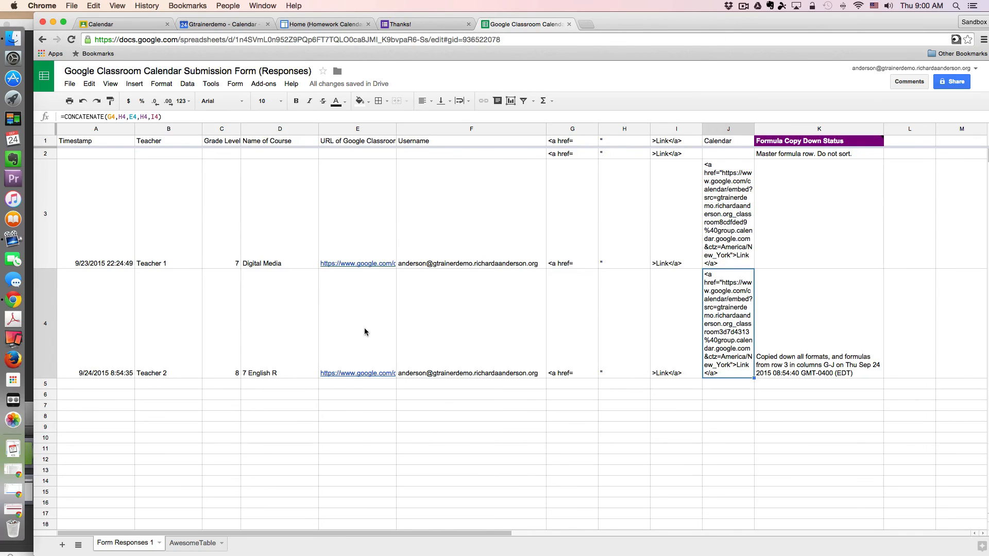
pyautogui.moveTo(359, 318)
pyautogui.click(778, 333)
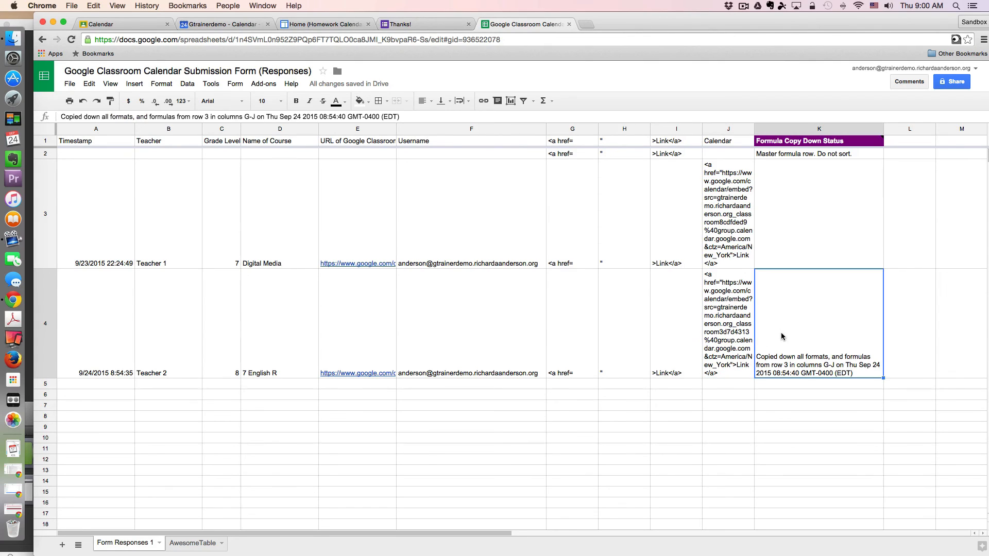
# Reload the homework calendar directory, filter it by grade level 8 and Teacher 2, and remove both filters.
pyautogui.click(309, 25)
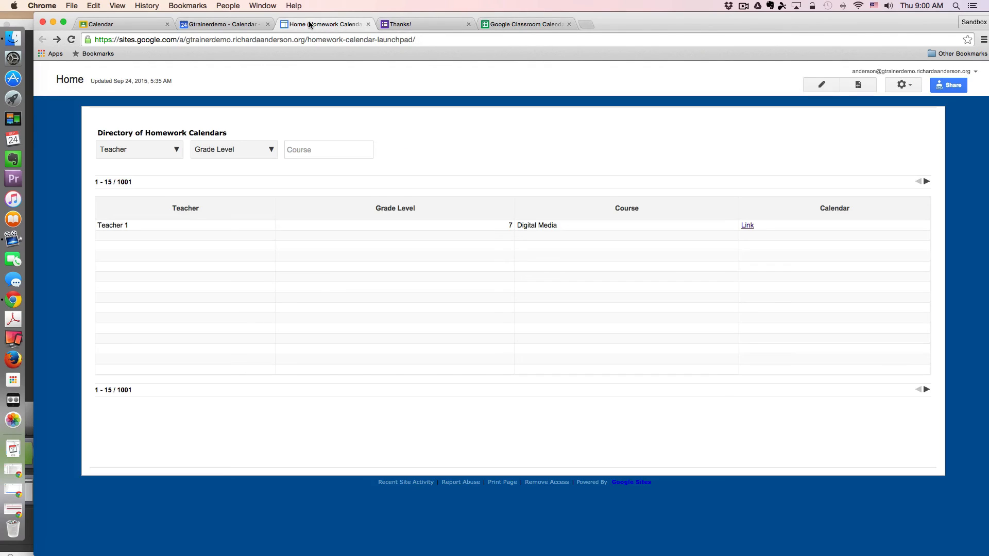
pyautogui.click(71, 40)
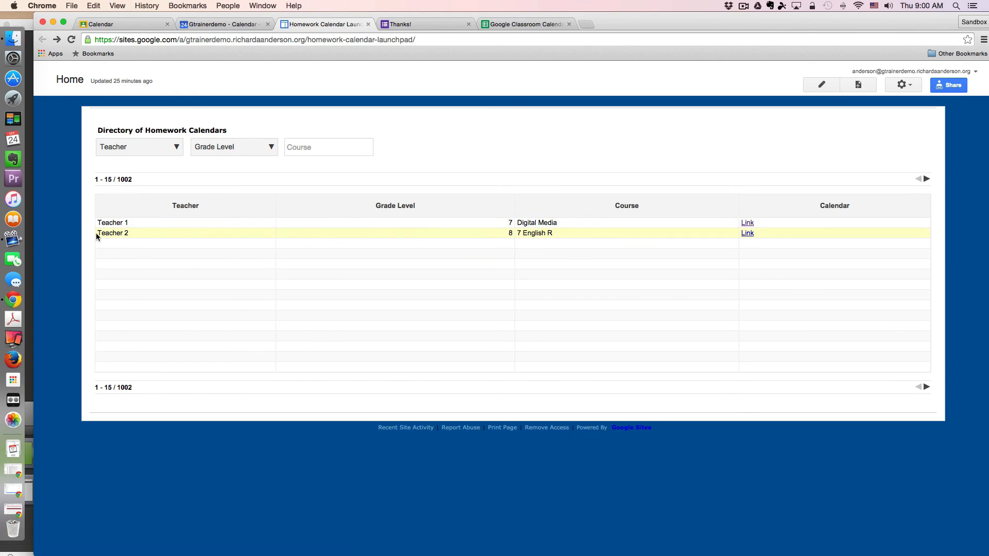
pyautogui.click(272, 149)
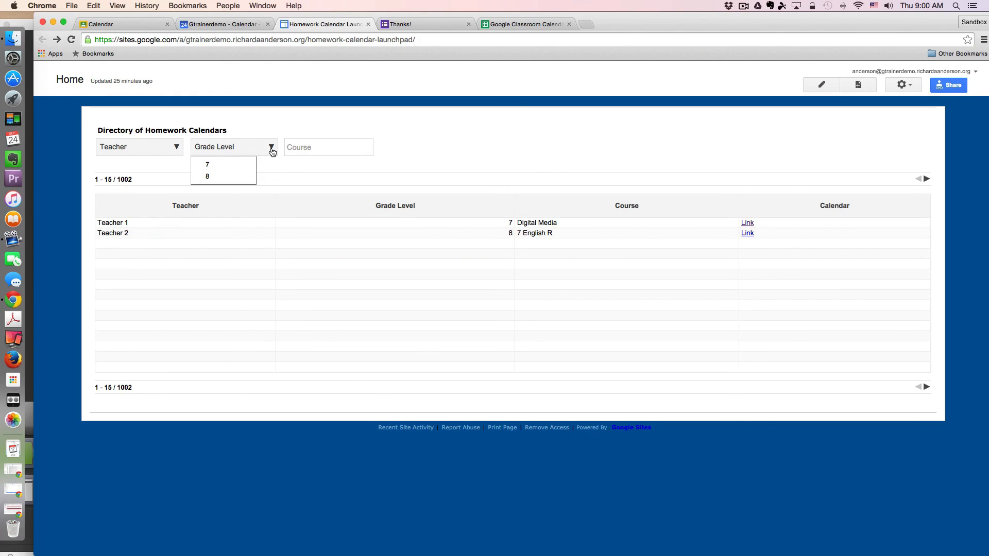
pyautogui.click(207, 176)
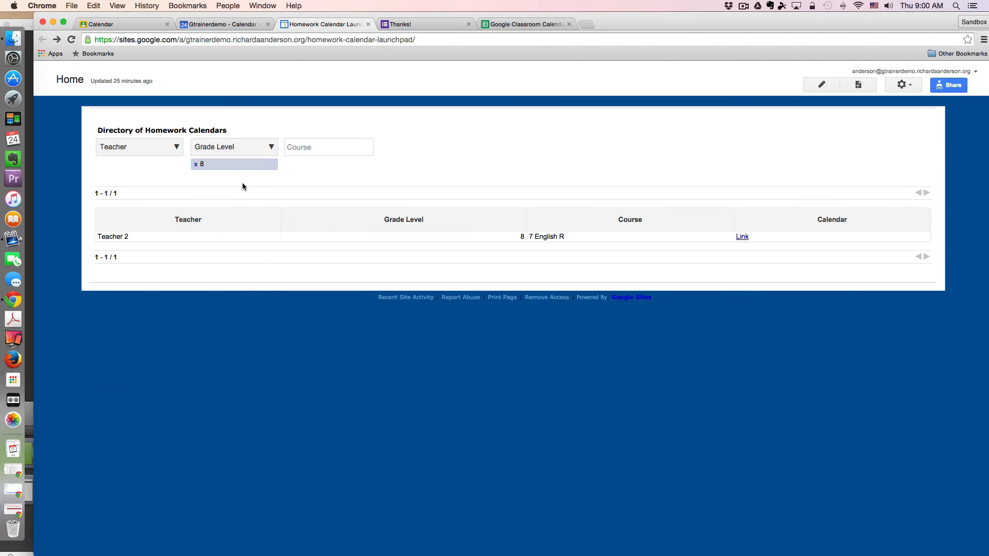
pyautogui.click(176, 148)
pyautogui.click(140, 184)
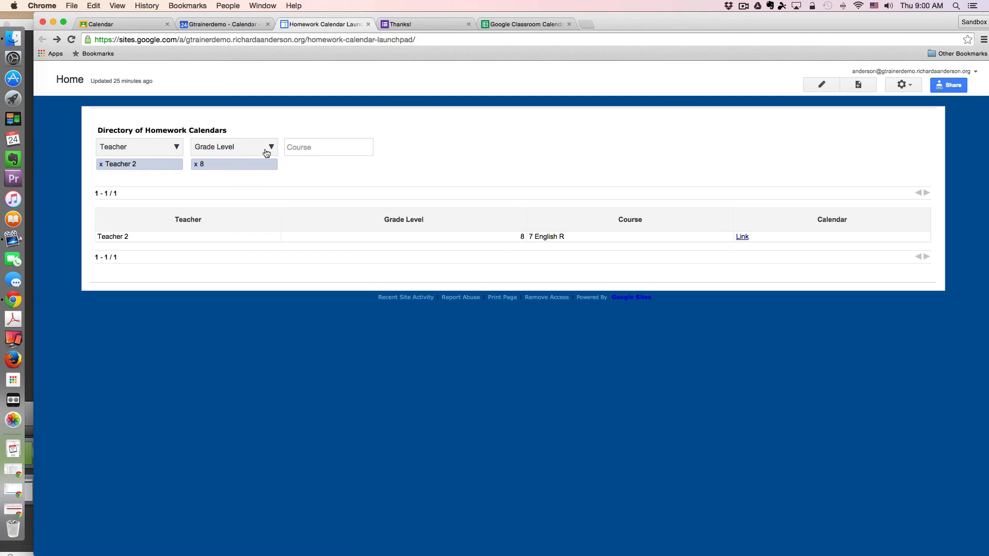
pyautogui.click(195, 164)
pyautogui.click(101, 165)
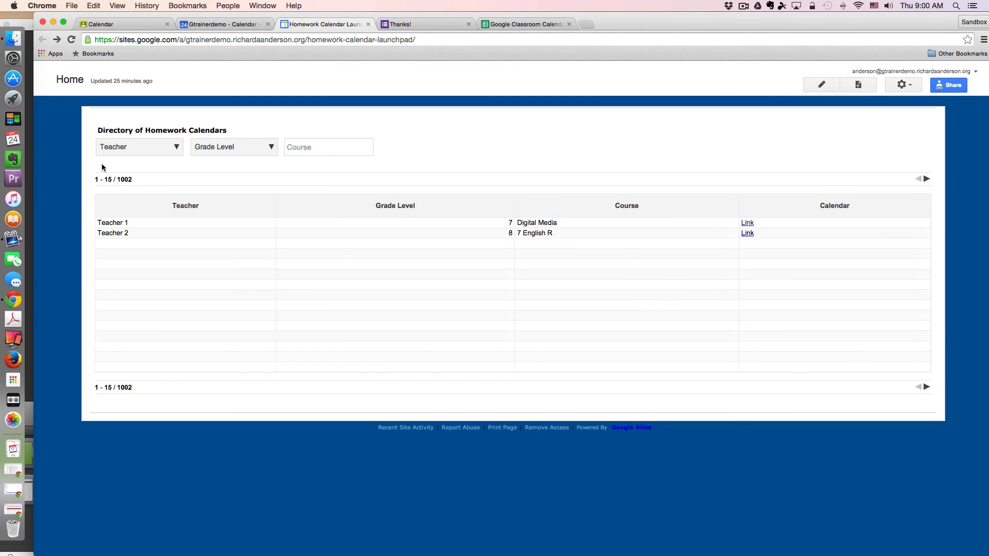
# Search the directory's courses for "Engli" and clear the search text.
pyautogui.click(320, 147)
pyautogui.write('Engli')
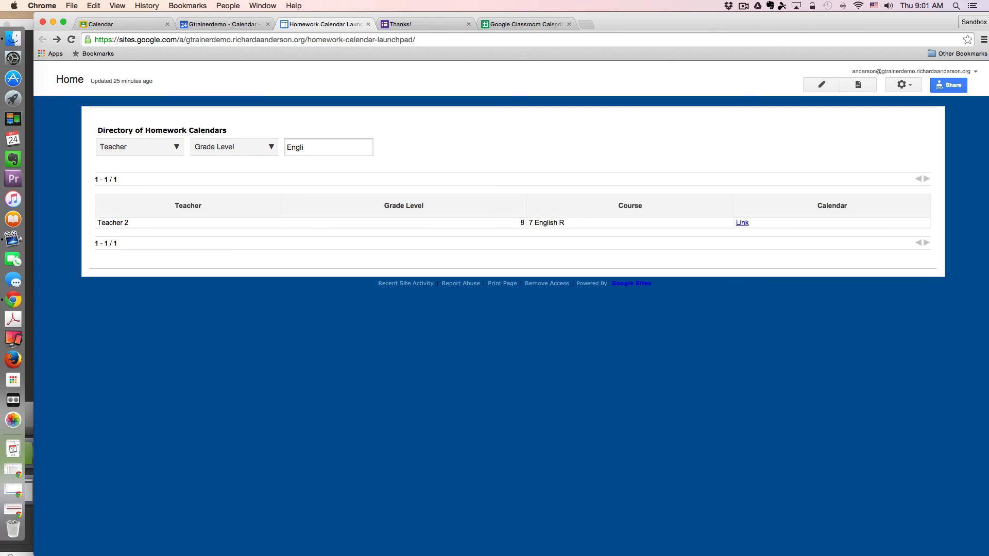
pyautogui.press('BackSpace')
pyautogui.press('BackSpace')
pyautogui.press('BackSpace')
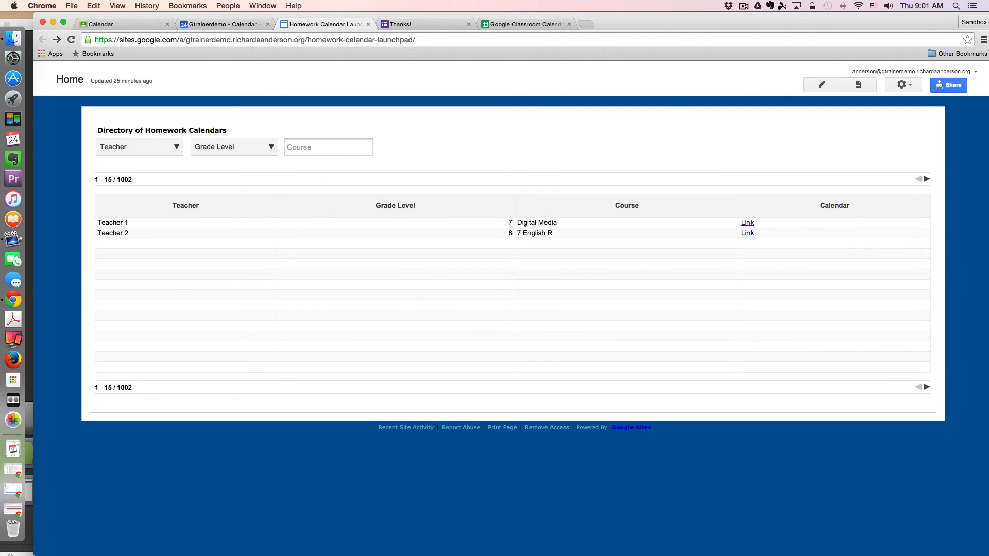